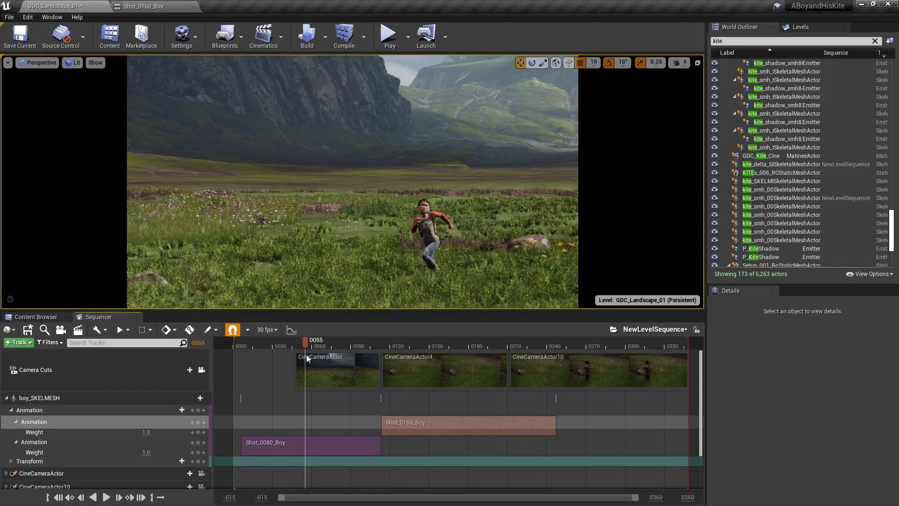
- Scrub the running-boy shot forward a few frames along the timeline ruler
drag(306, 359, 358, 367)
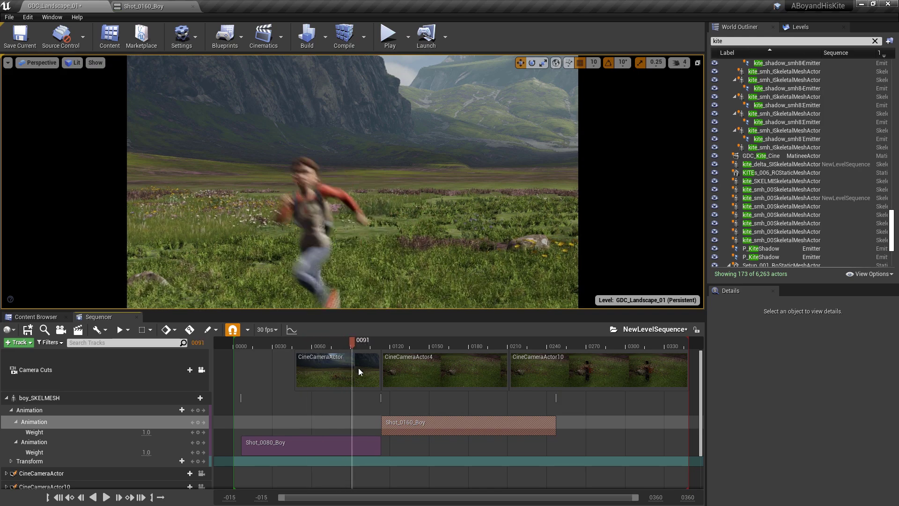
- Apply Quart Out easing to the look-around-to-jog blend, then scrub back to 17.83 s to preview it
drag(475, 377, 437, 376)
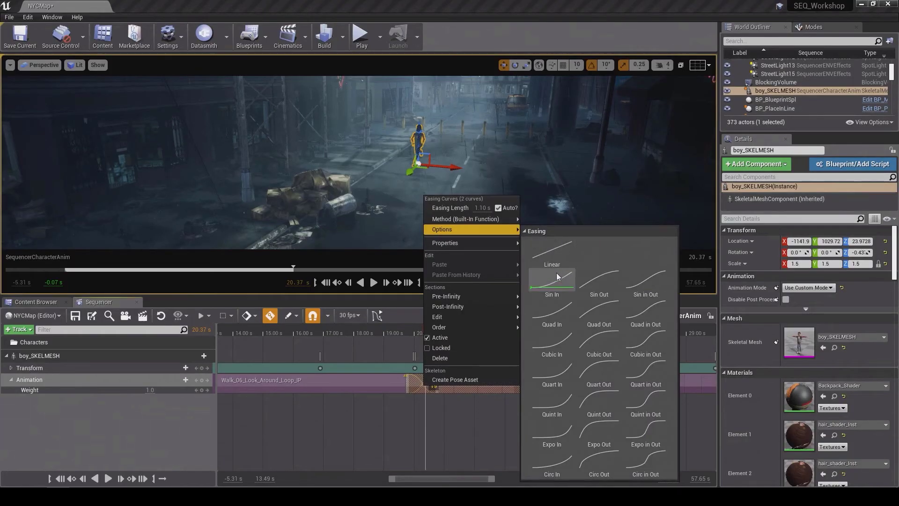
click(610, 380)
mouse_move(425, 331)
mouse_down()
mouse_move(316, 329)
mouse_move(428, 334)
mouse_up()
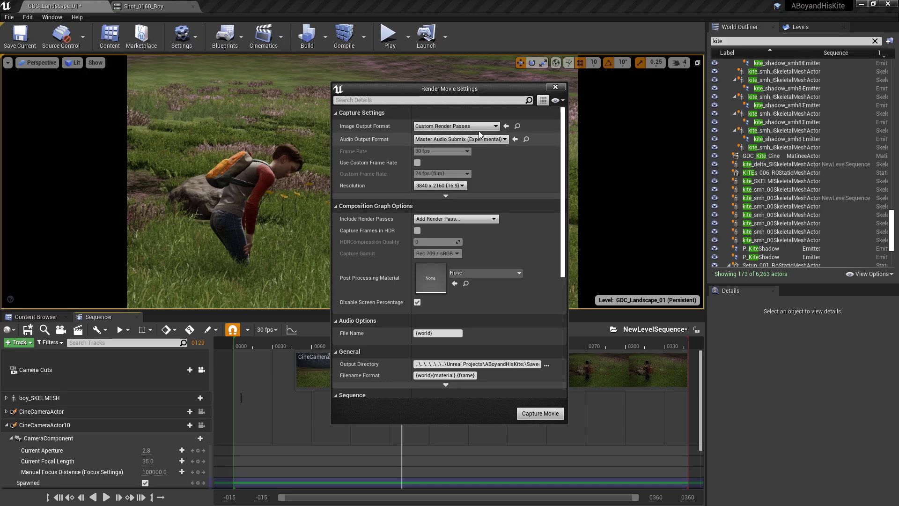
- Set Image Output Format to Image Sequence (exr) and keep resolution at 3840 x 2160 (16:9)
click(478, 128)
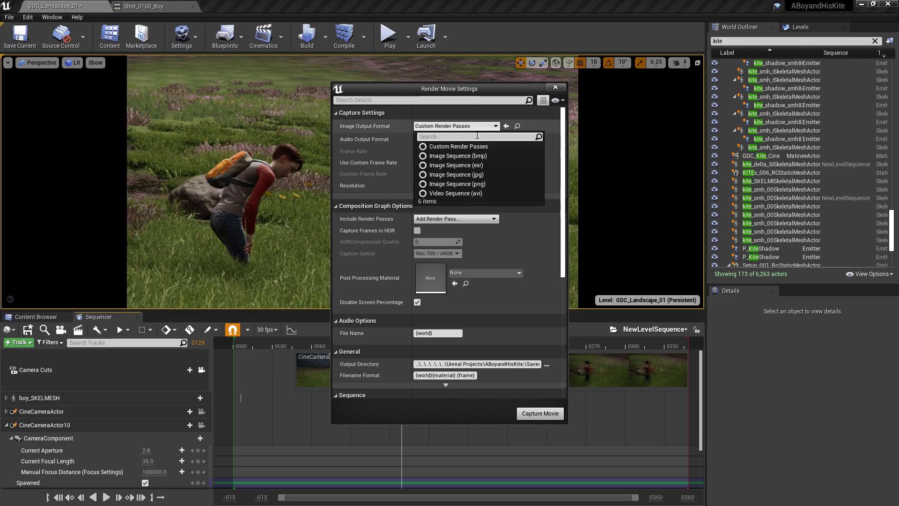
click(477, 168)
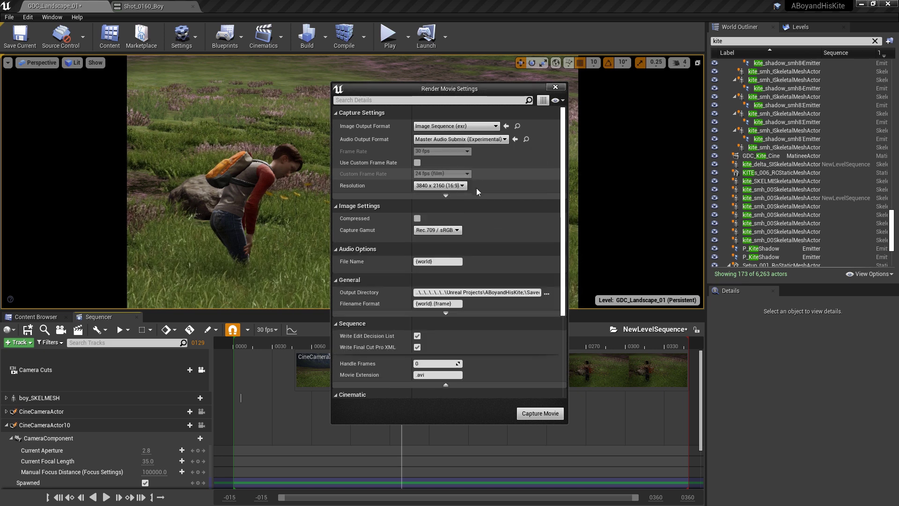
click(451, 186)
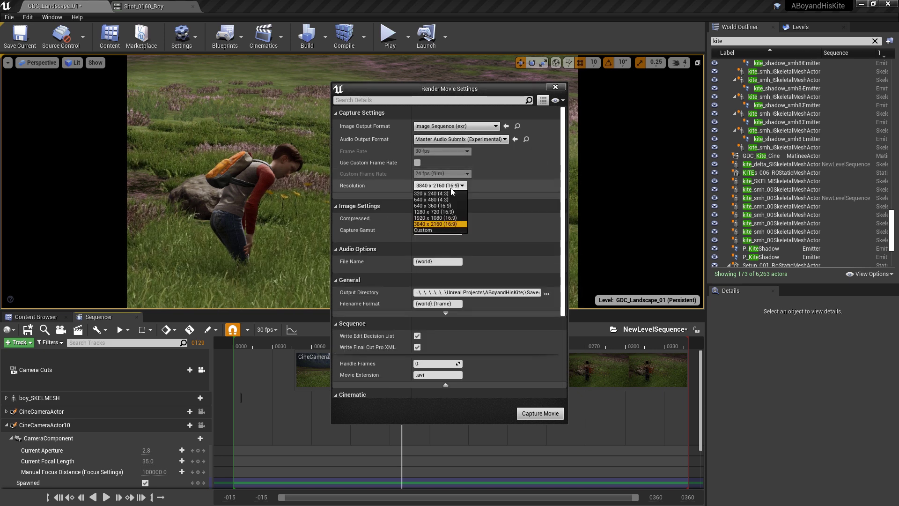
click(451, 224)
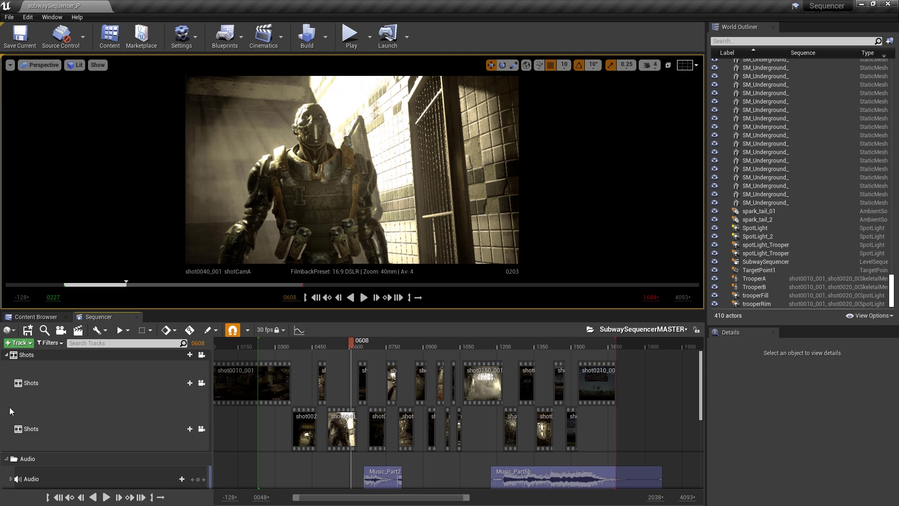
click(6, 355)
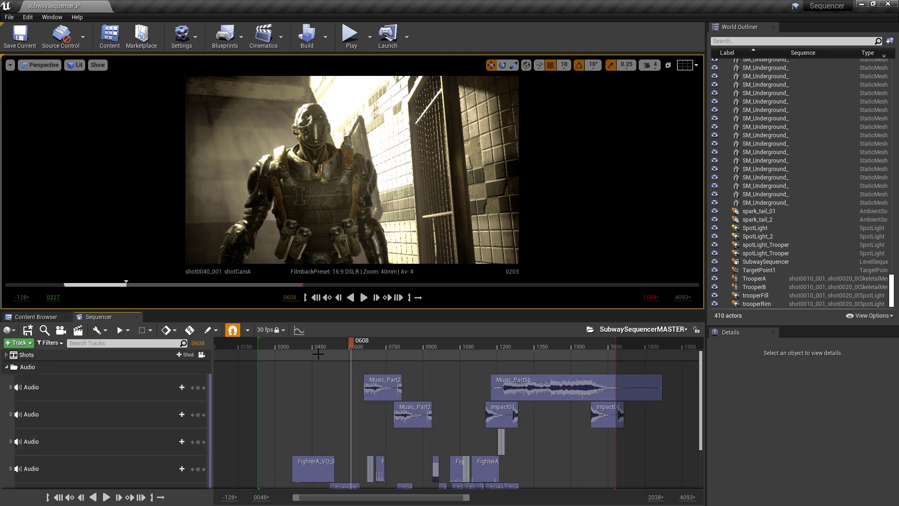
drag(353, 344, 386, 356)
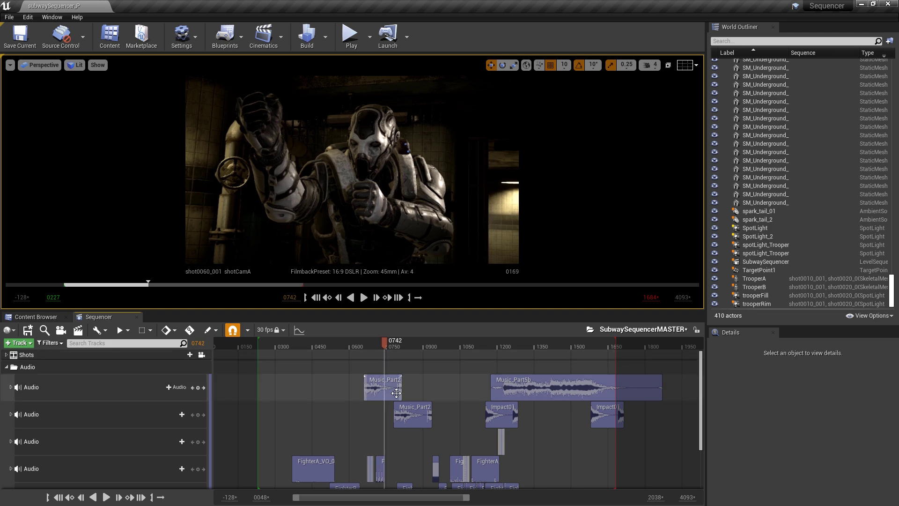
click(400, 391)
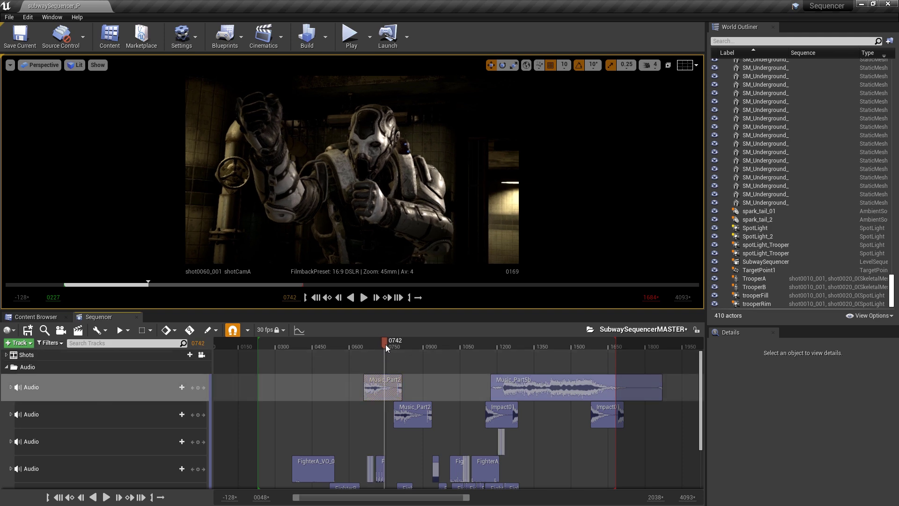
drag(473, 348, 529, 361)
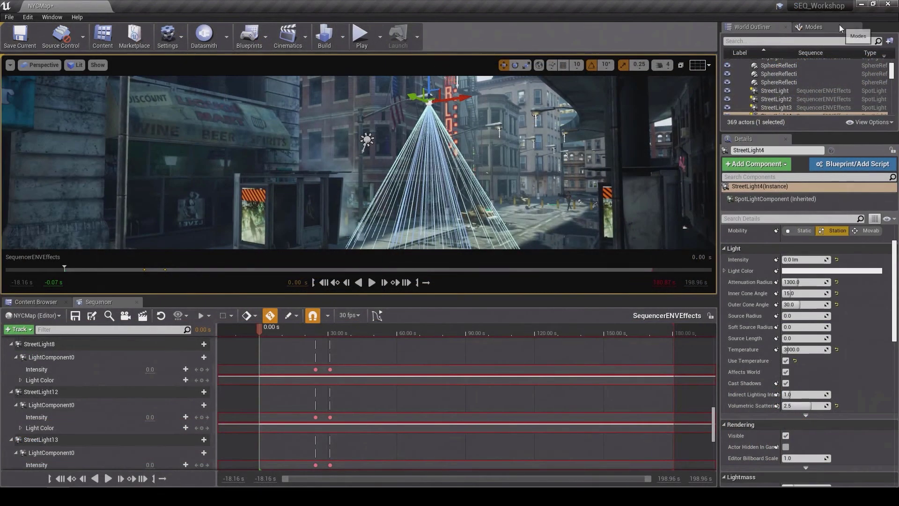
- Show an enlarged Lights placement panel, then scrub the SequenceMaster through the FirePit shot to frame 0294
click(839, 26)
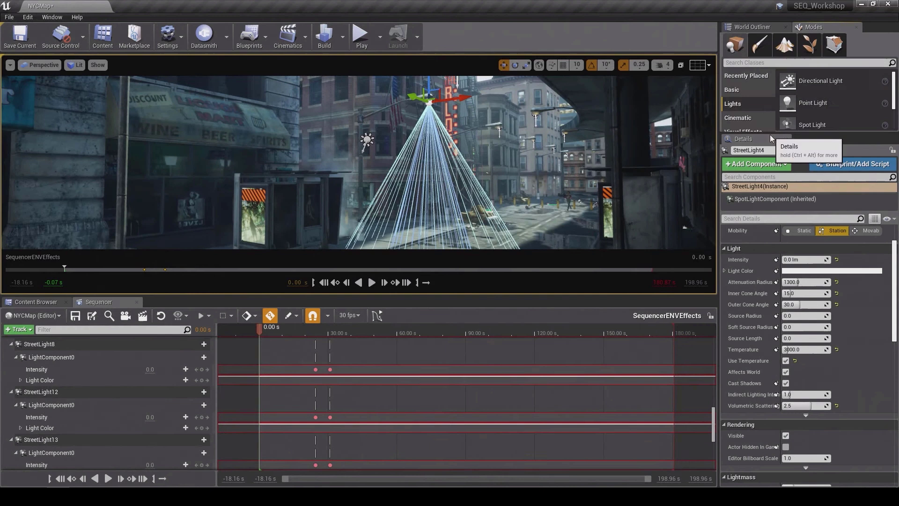
drag(770, 132, 770, 192)
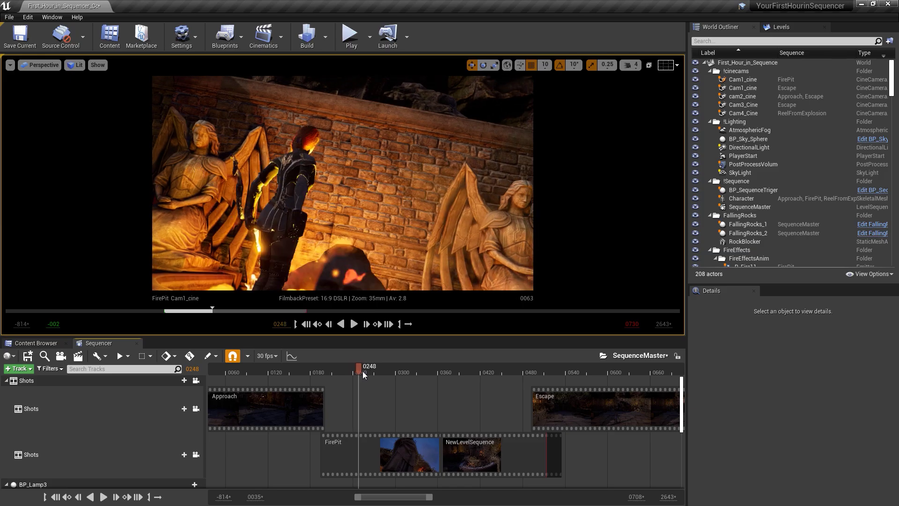
drag(362, 371, 375, 374)
drag(432, 393, 351, 408)
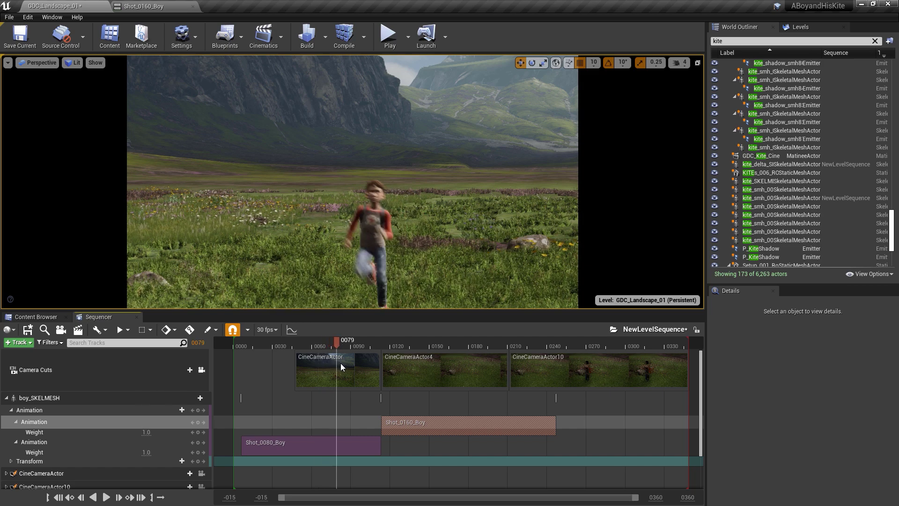
- Scrub the SequenceMaster playhead forward through the FirePit fire shot
drag(341, 363, 479, 376)
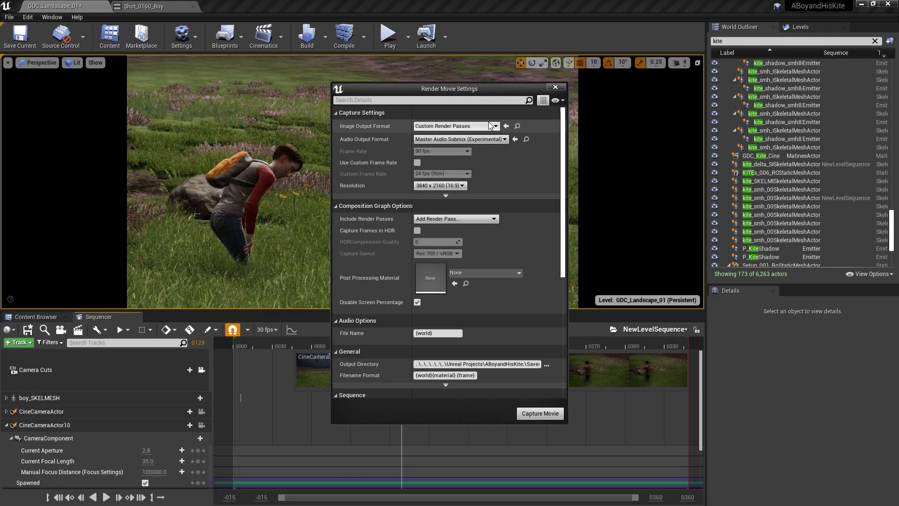
- Keep Custom Render Passes as the output format and list the render passes available to add
click(490, 125)
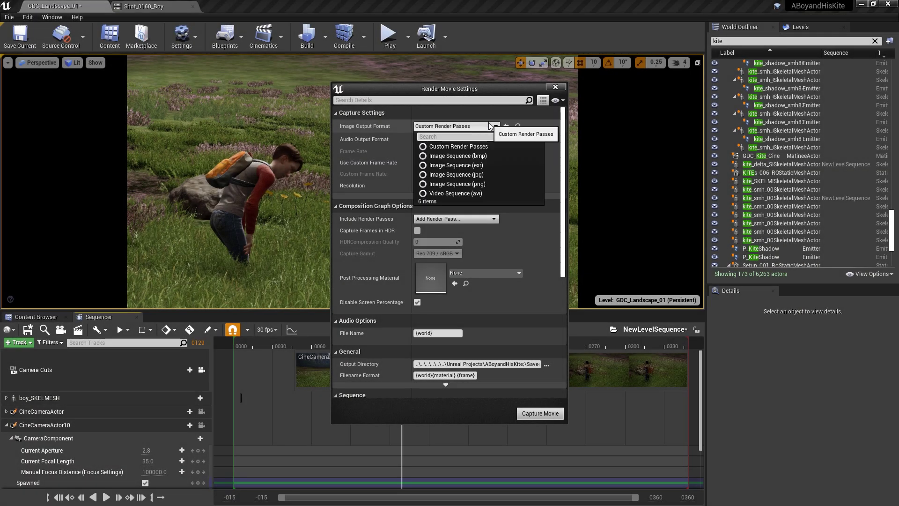
click(476, 148)
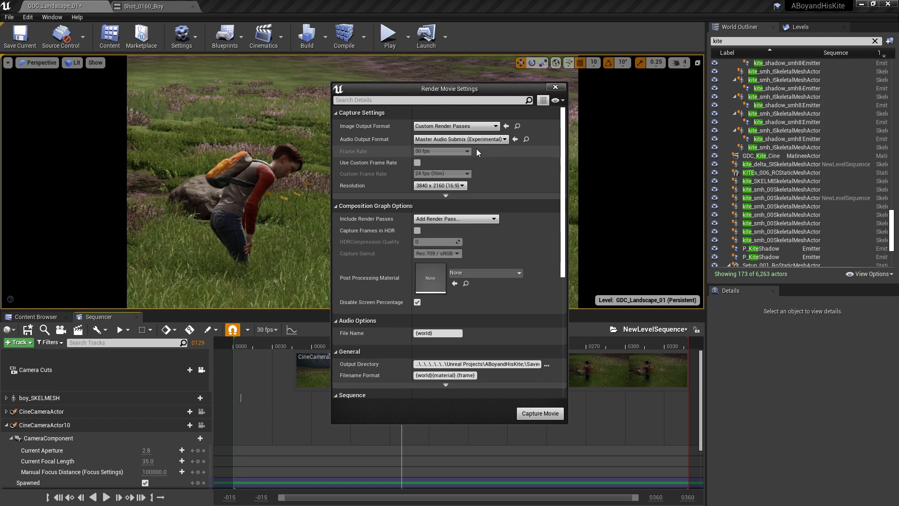
click(484, 220)
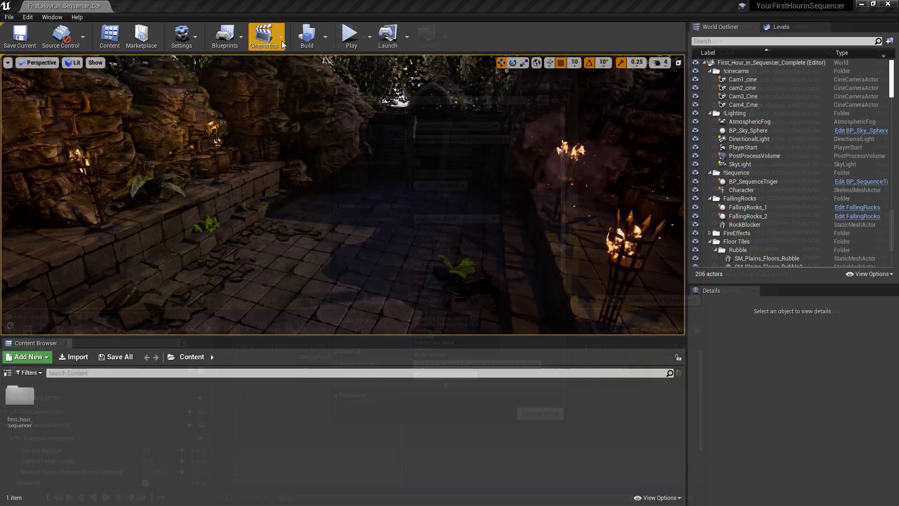
click(282, 41)
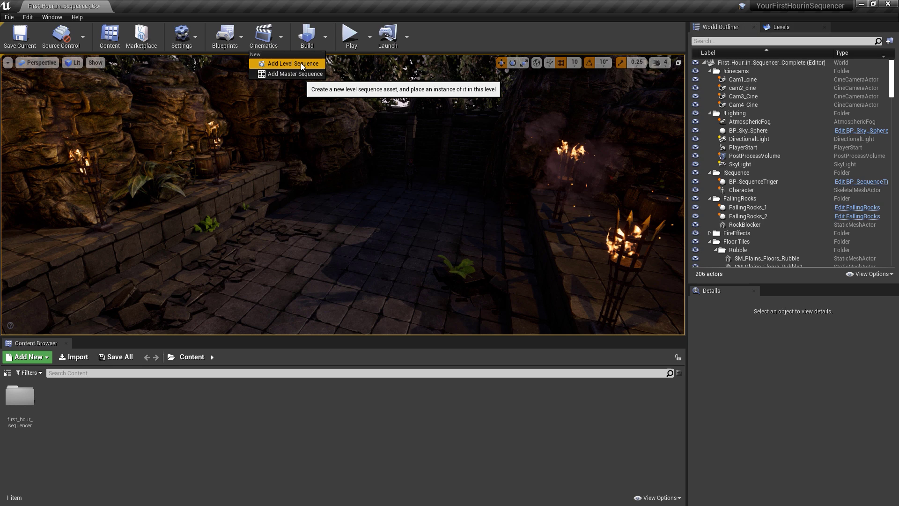
- Add a new level sequence and switch the viewport to Cinematic view at a later frame
click(300, 63)
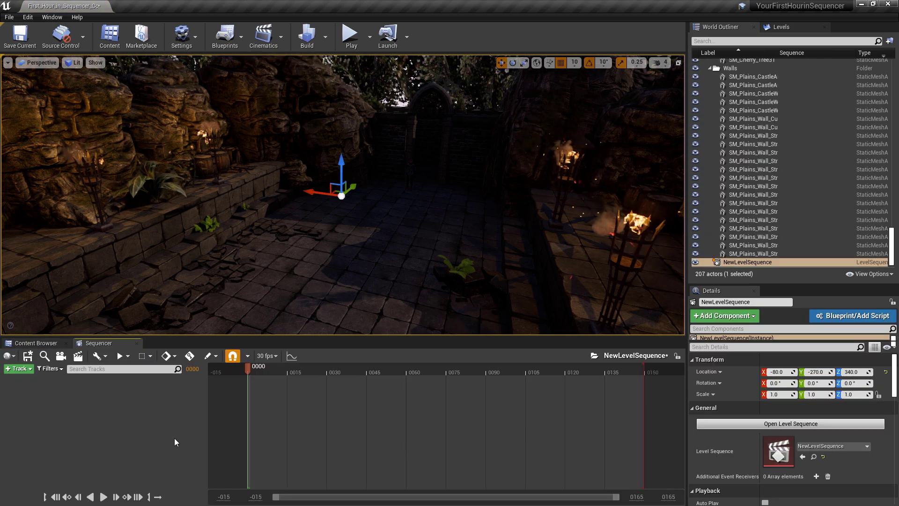
click(53, 66)
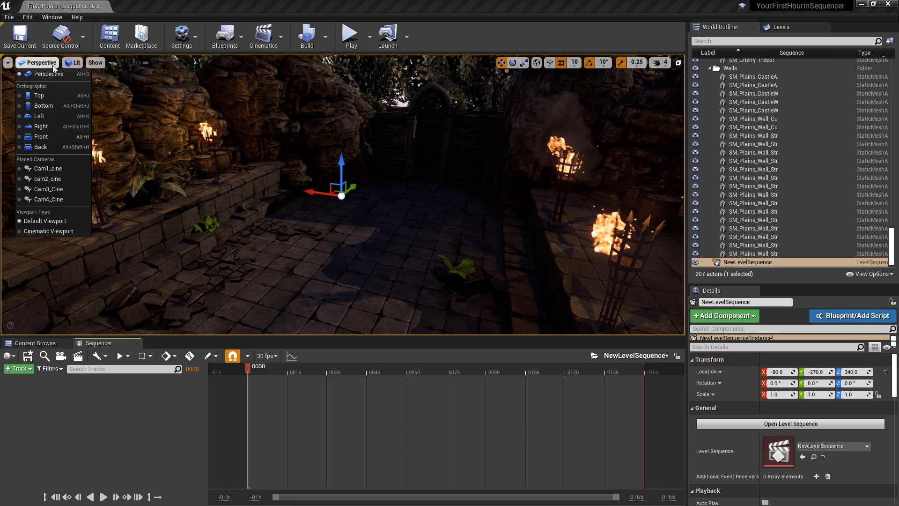
click(43, 232)
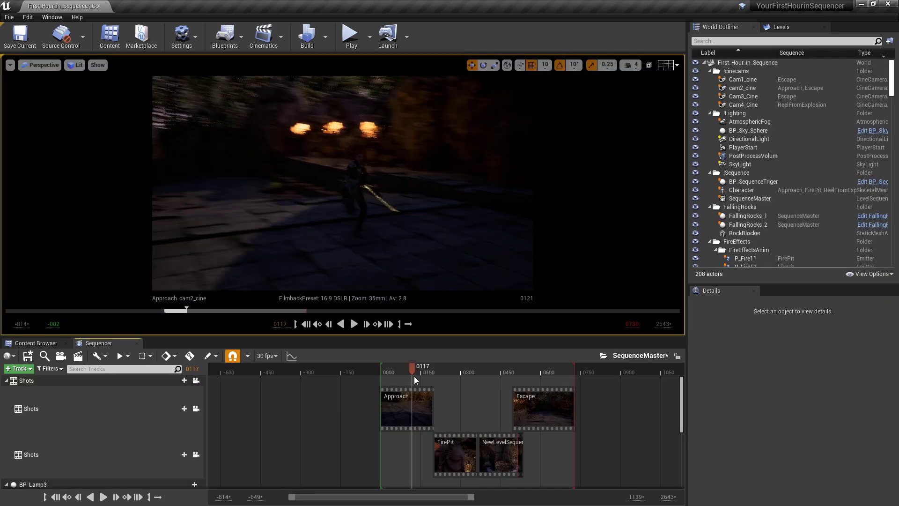
mouse_move(414, 376)
mouse_down()
mouse_move(424, 379)
mouse_move(375, 374)
mouse_move(408, 384)
mouse_up()
scroll(398, 377, up, 4)
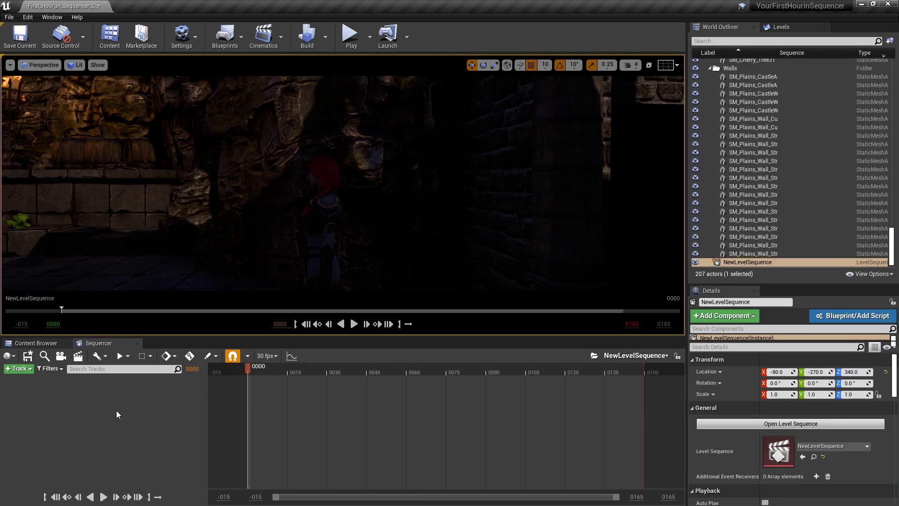
- Create a cine camera as the camera cut, frame the courtyard wall, and eyedrop its focus distance
click(61, 357)
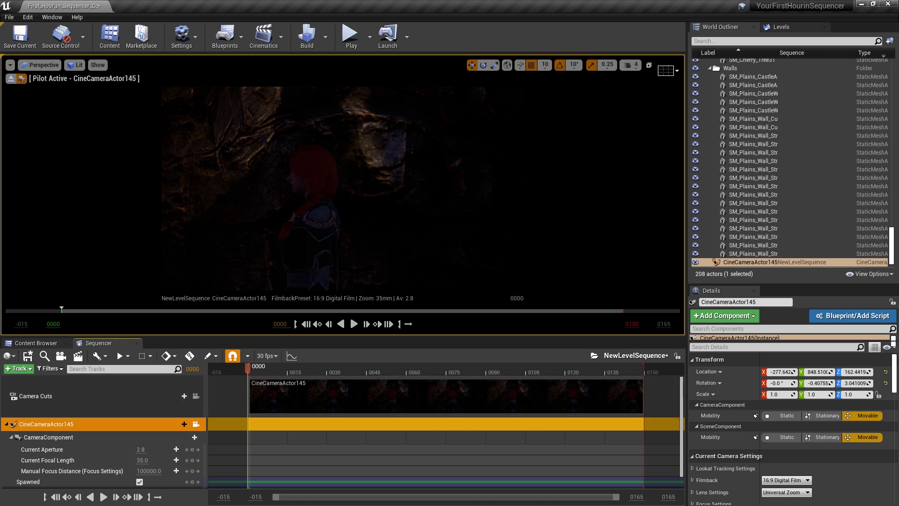
right_drag(342, 187, 310, 218)
scroll(310, 218, down, 5)
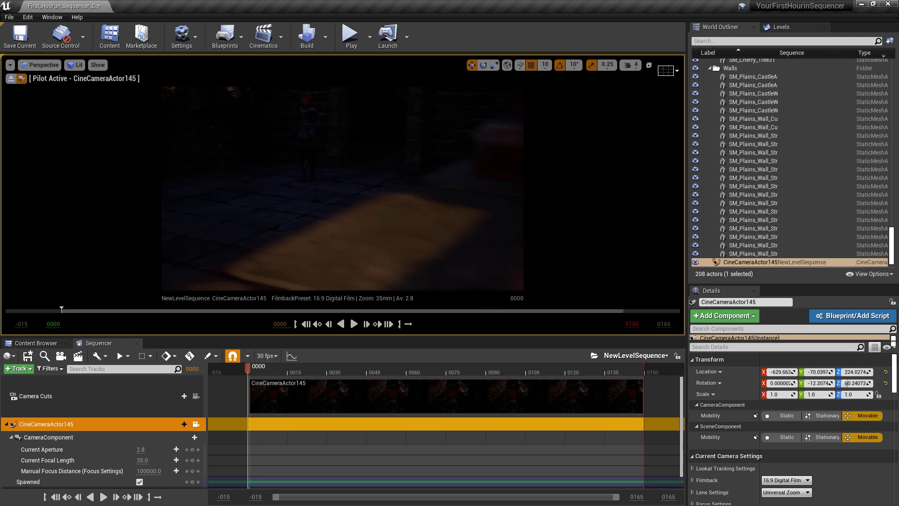
right_drag(268, 252, 281, 249)
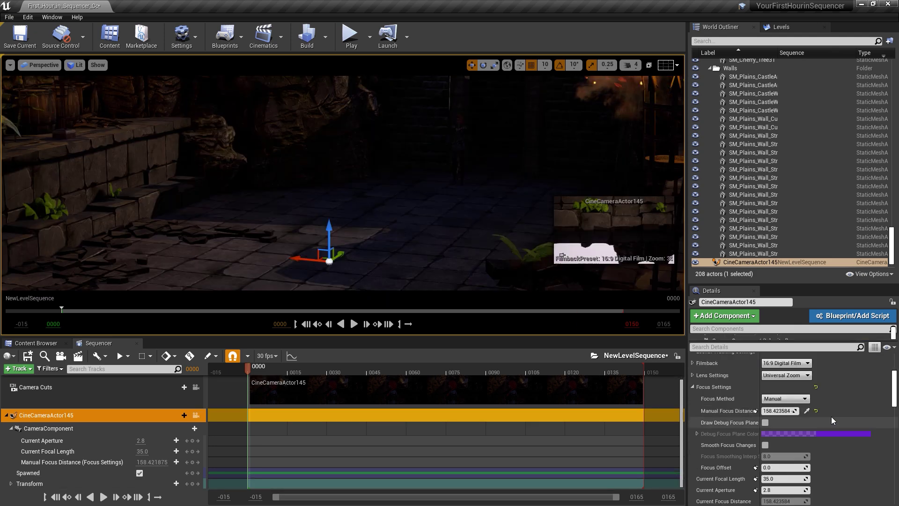
click(806, 411)
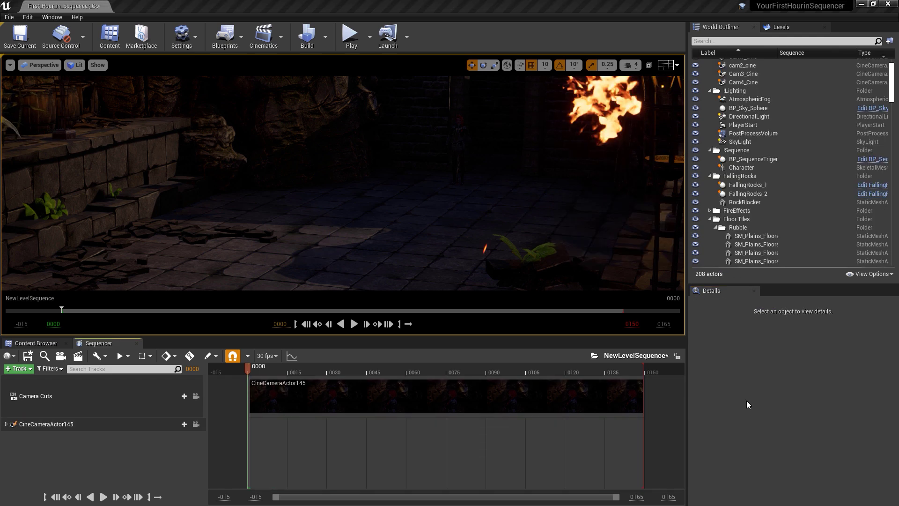
- Add the selected Character actor to the sequence as a track and list its Animation choices
click(459, 150)
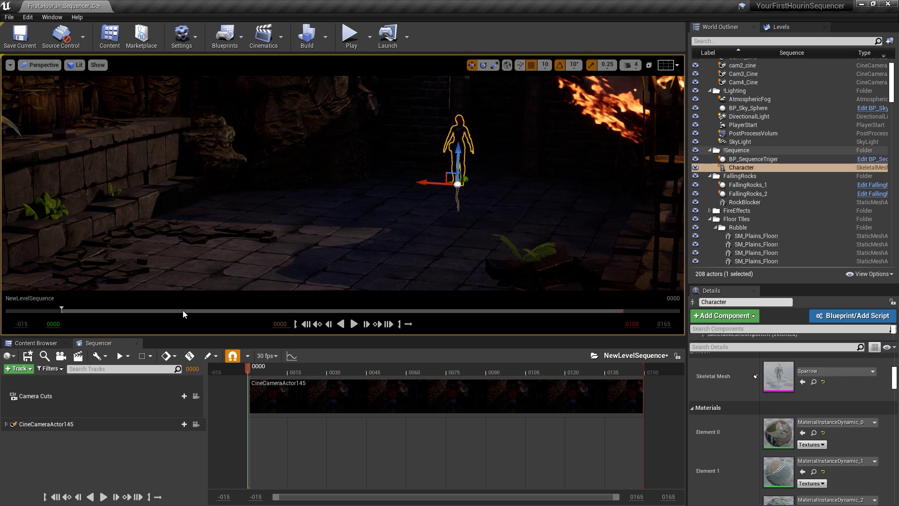
click(28, 371)
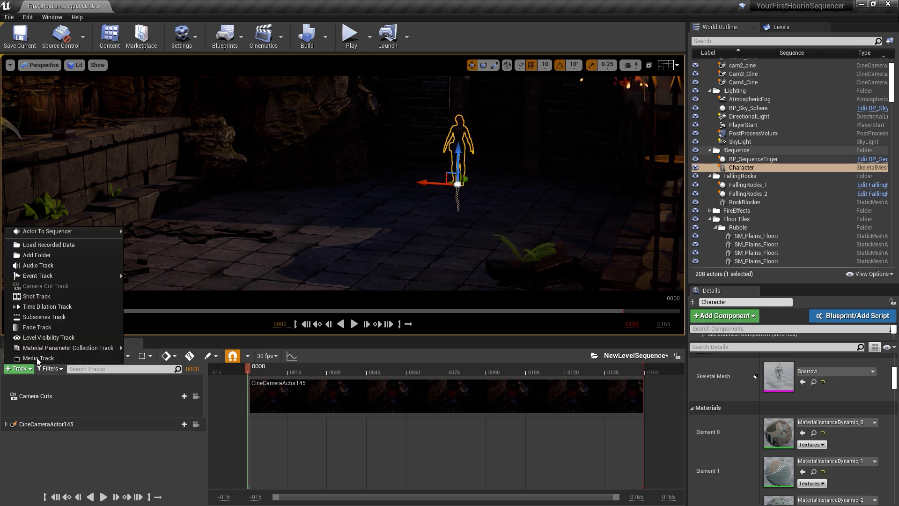
mouse_move(77, 231)
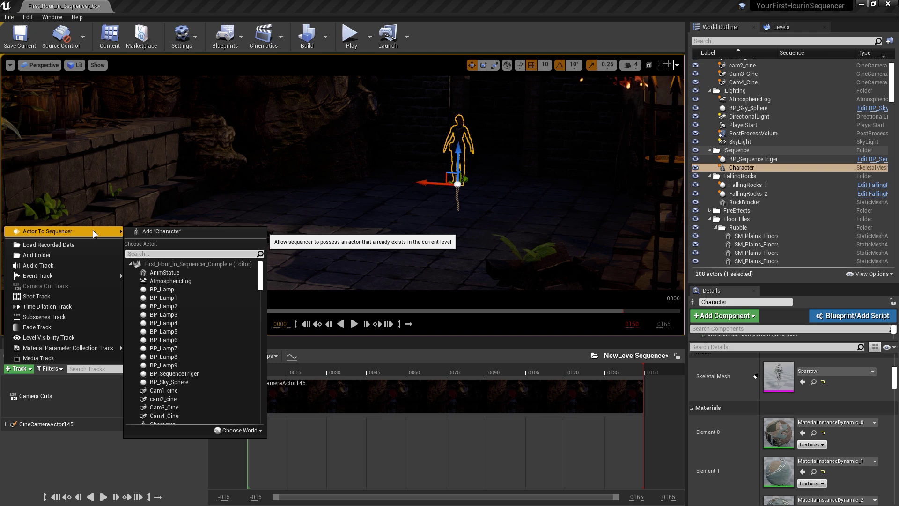
click(152, 232)
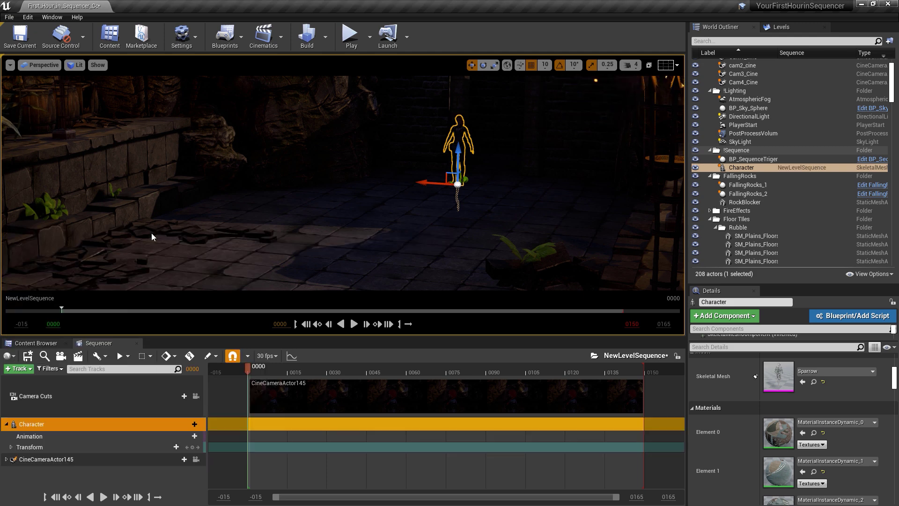
click(185, 435)
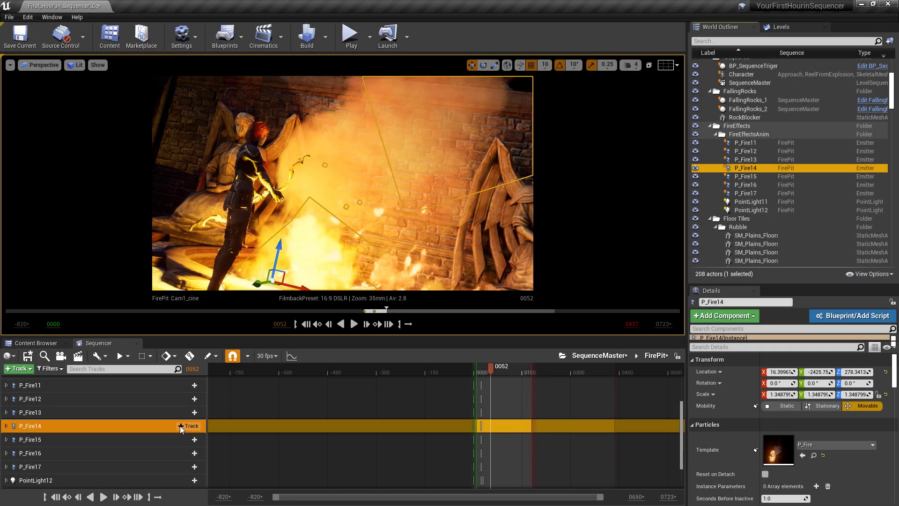
- Add an Event Trigger track to P_Fire14 and expand it to show the Events track
click(181, 425)
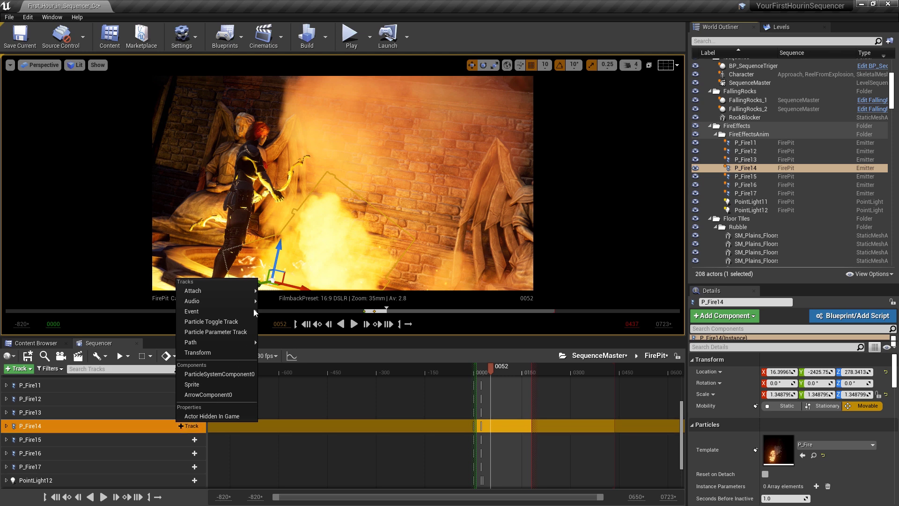
mouse_move(255, 311)
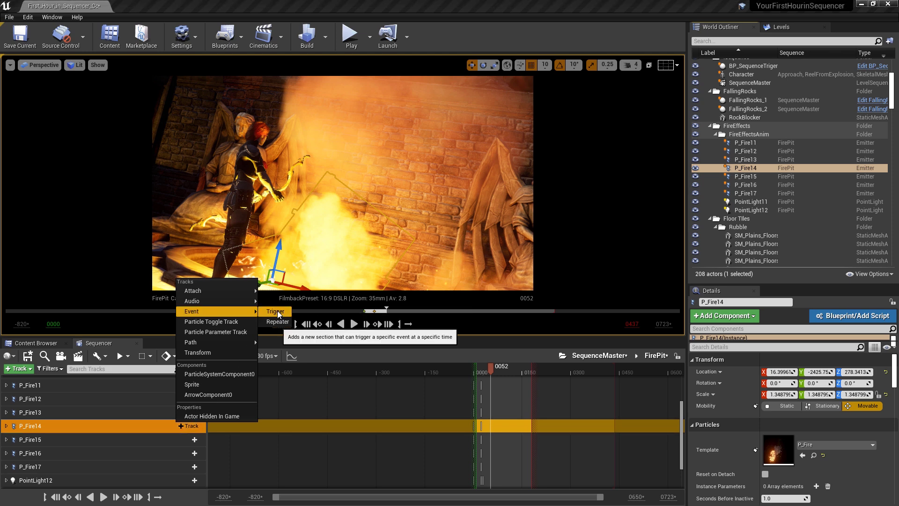
click(275, 311)
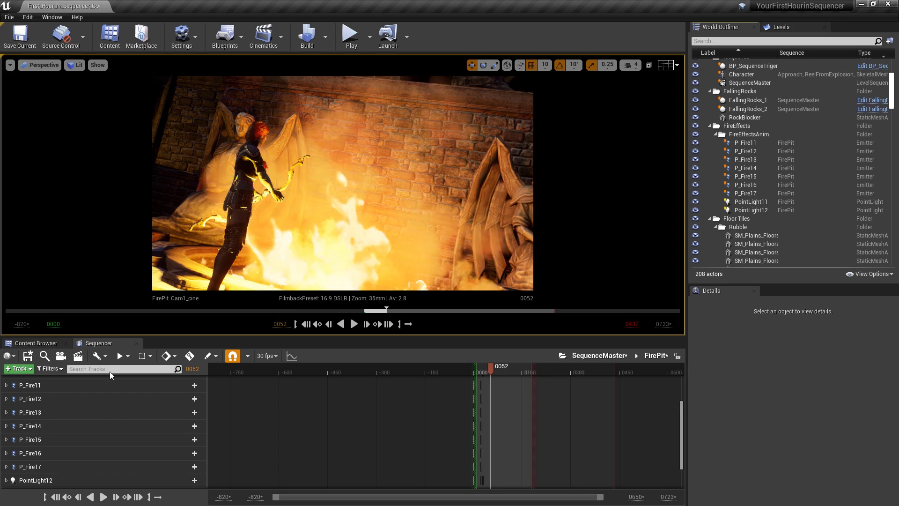
click(7, 426)
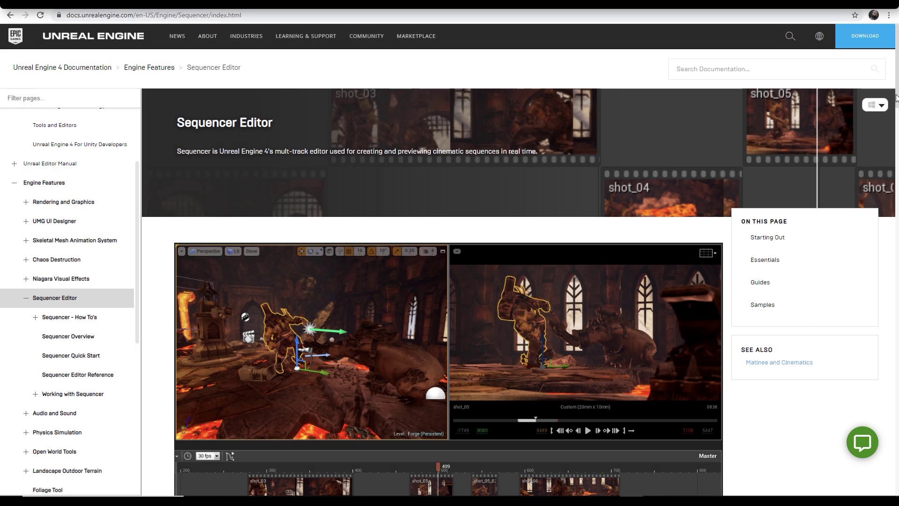
- Scroll through the Sequencer documentation and Unreal Online Learning course pages
scroll(896, 147, down, 6)
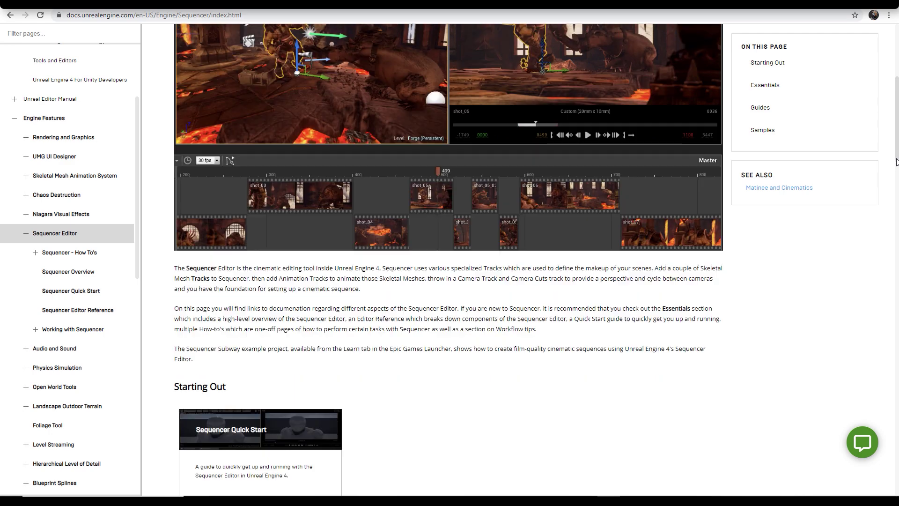
scroll(897, 161, down, 7)
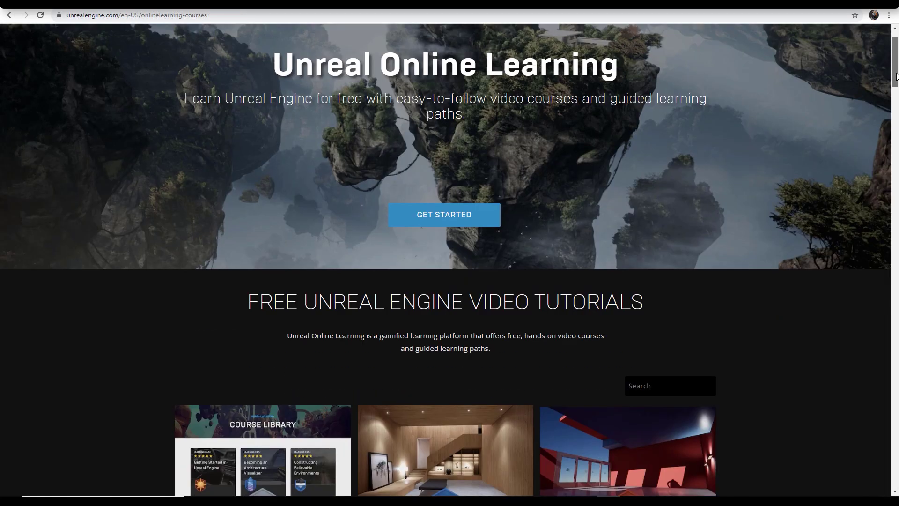
scroll(896, 89, down, 3)
scroll(897, 89, down, 3)
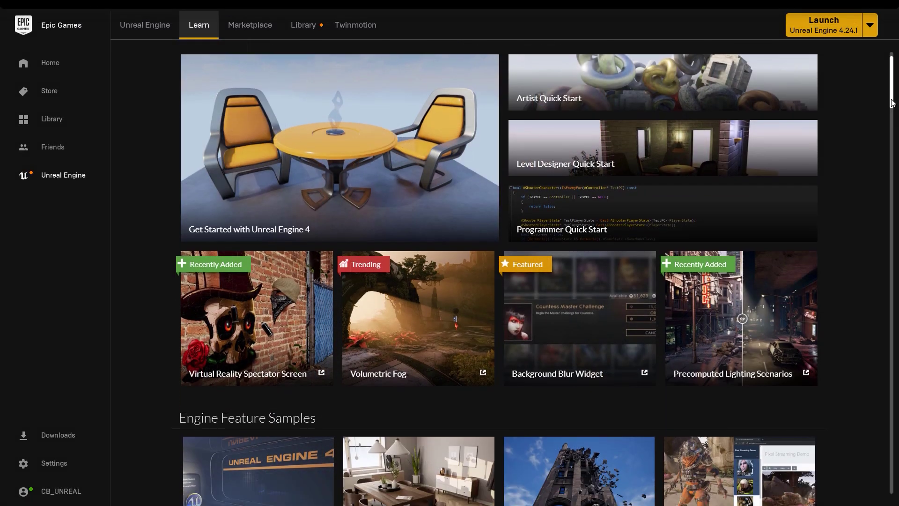
- Scroll the Learn tab down to Engine Feature Samples such as Sequencer and Showdown VR Demo
scroll(890, 146, down, 8)
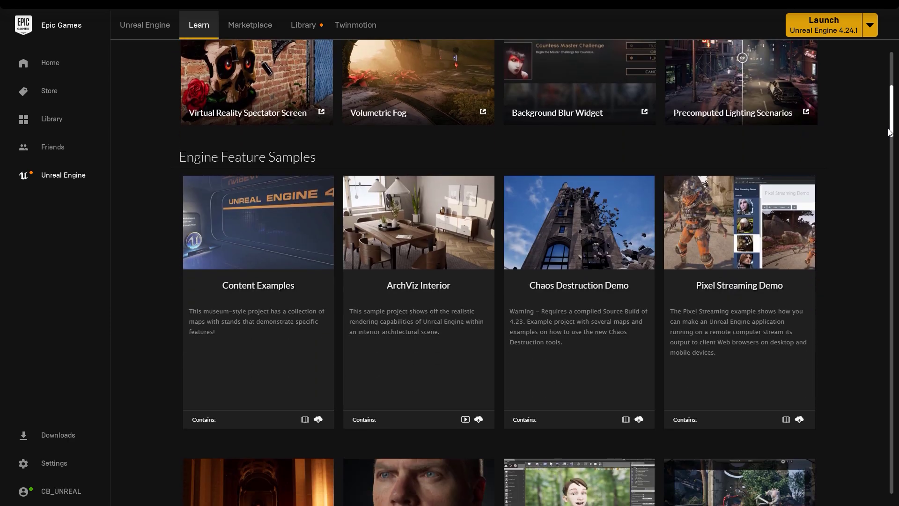
scroll(890, 147, down, 9)
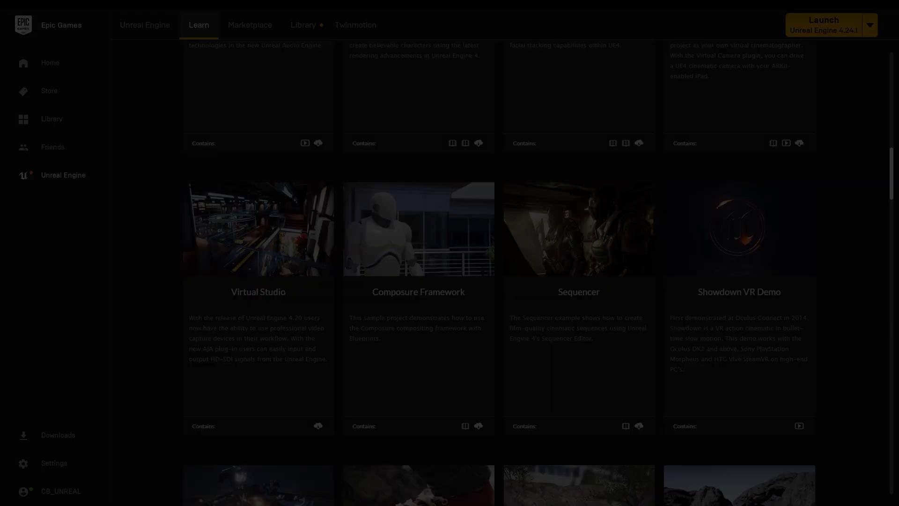